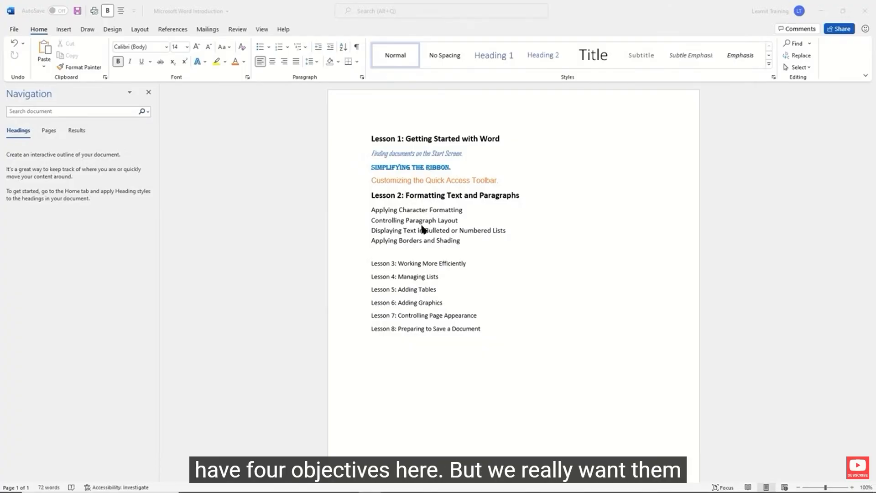
{"action": "left_click", "coordinate": [460, 239]}
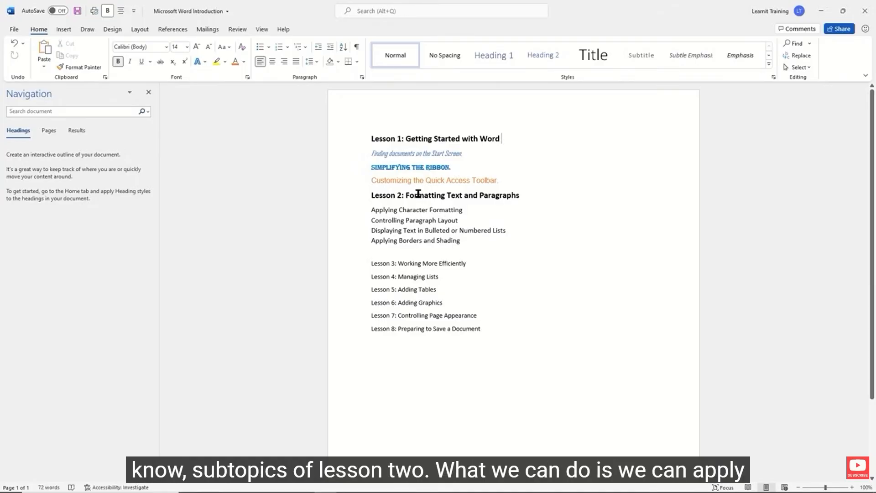
{"action": "double_click", "coordinate": [443, 231]}
{"action": "double_click", "coordinate": [479, 230]}
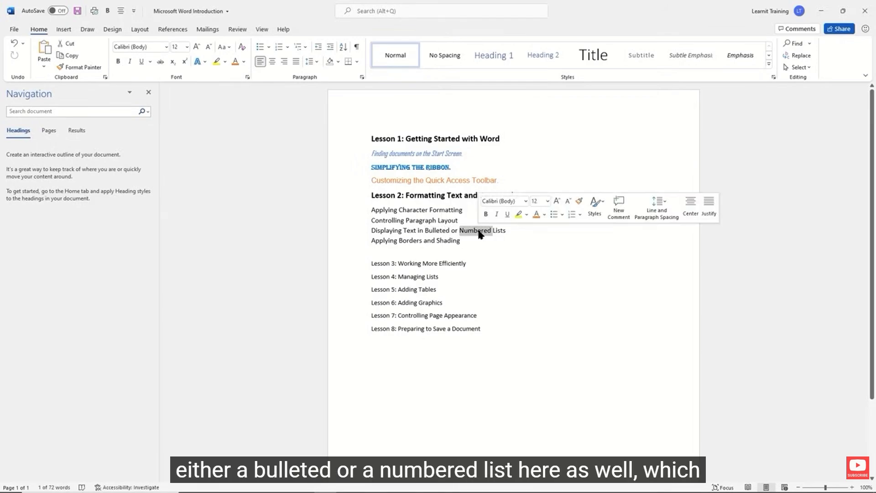
{"action": "left_click", "coordinate": [469, 240]}
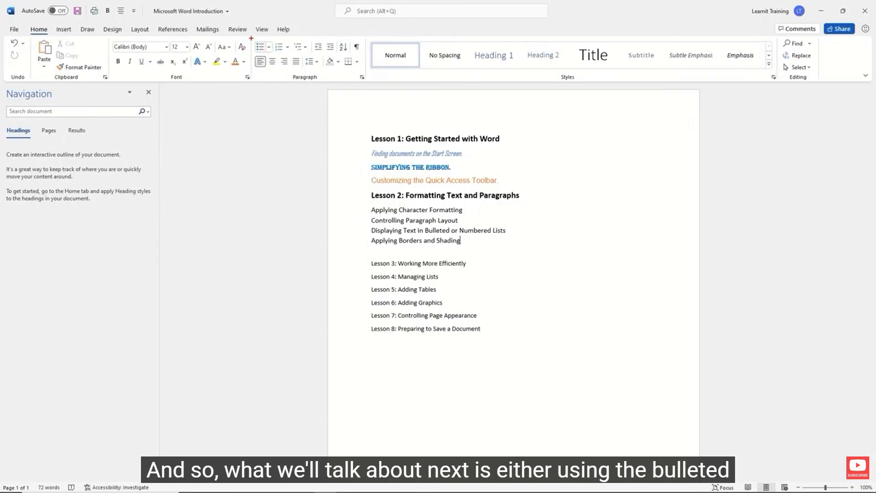
{"action": "mouse_move", "coordinate": [251, 36]}
{"action": "left_mouse_down"}
{"action": "mouse_move", "coordinate": [260, 51]}
{"action": "mouse_move", "coordinate": [293, 55]}
{"action": "left_mouse_up"}
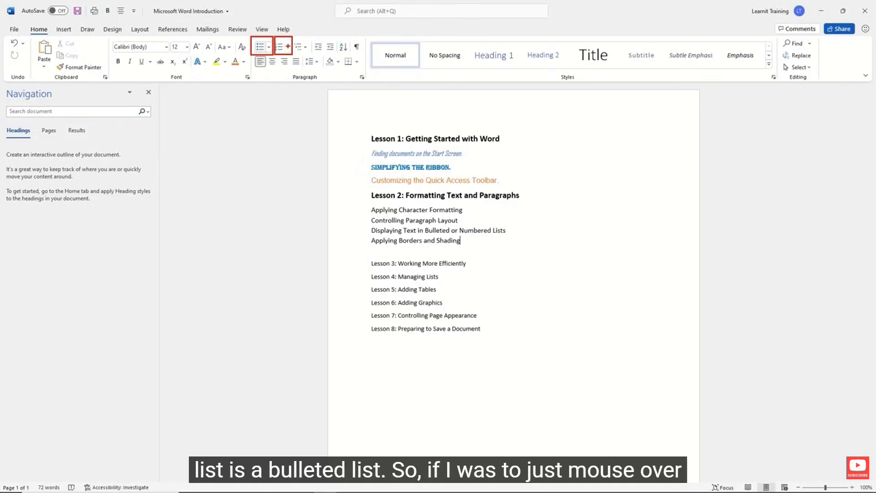
- Format the four objectives under Lesson 2 as a bulleted list with solid round bullets
{"action": "left_click", "coordinate": [269, 47]}
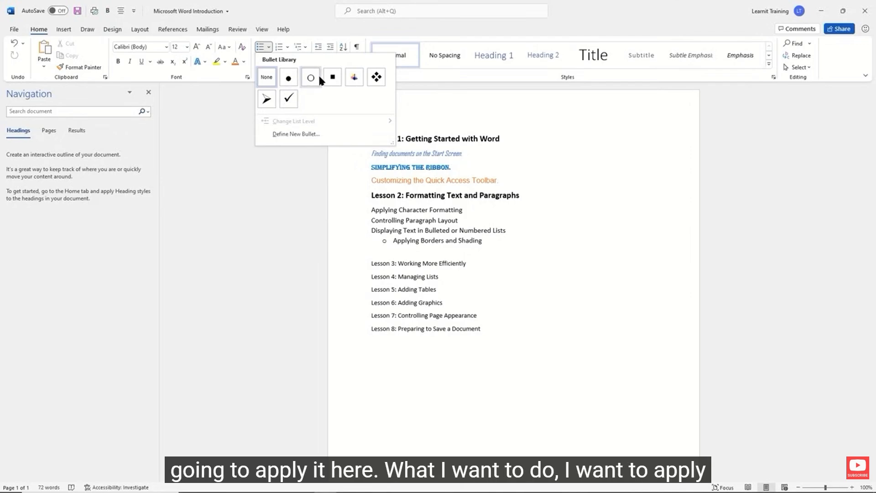
{"action": "left_click", "coordinate": [470, 227]}
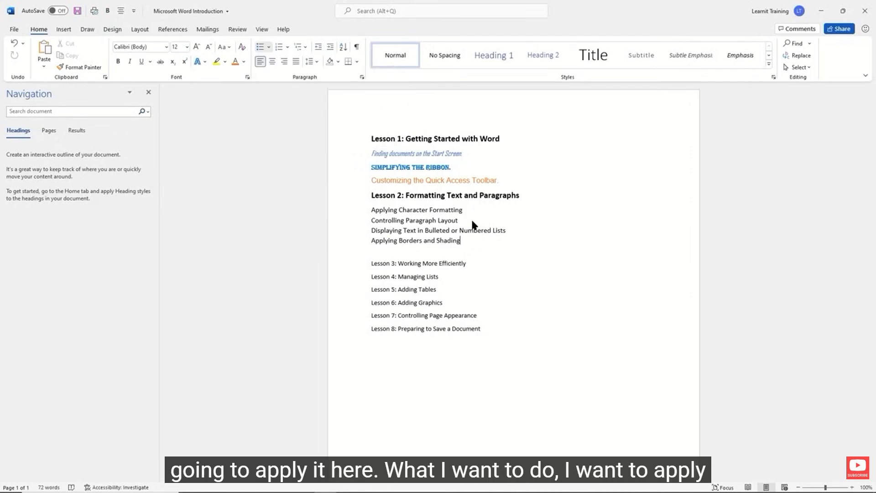
{"action": "mouse_move", "coordinate": [461, 241]}
{"action": "left_mouse_down"}
{"action": "mouse_move", "coordinate": [426, 221]}
{"action": "mouse_move", "coordinate": [374, 212]}
{"action": "left_mouse_up"}
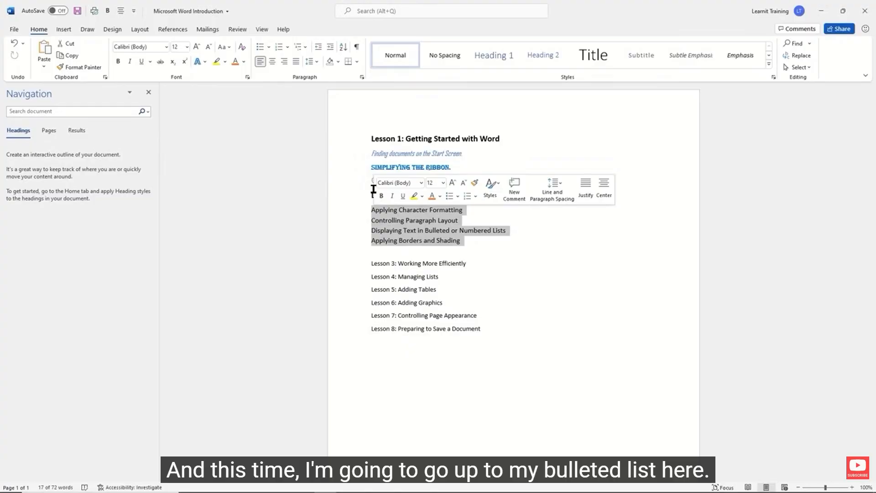
{"action": "left_click", "coordinate": [258, 46]}
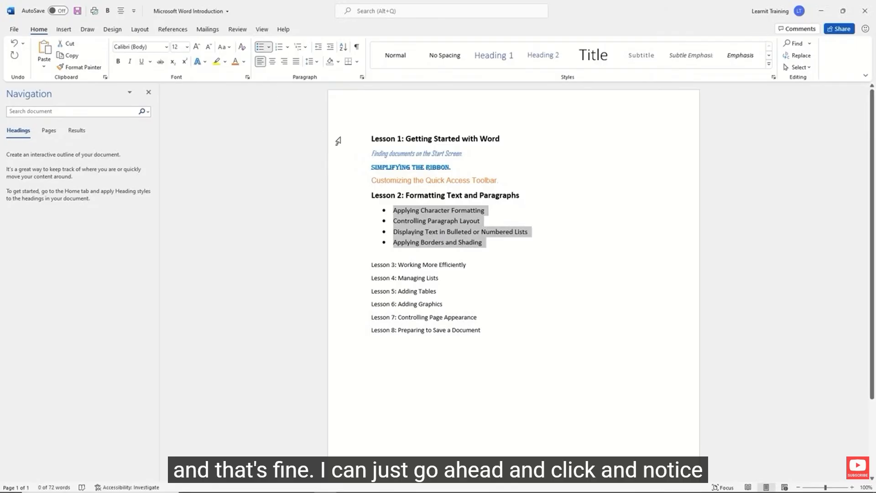
{"action": "left_click", "coordinate": [488, 220]}
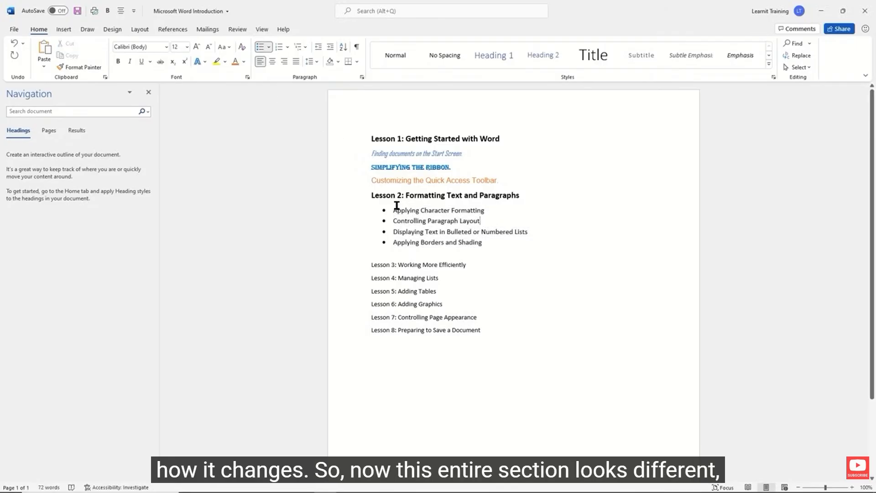
{"action": "left_click_drag", "start_coordinate": [371, 194], "coordinate": [482, 241]}
{"action": "left_click", "coordinate": [448, 195]}
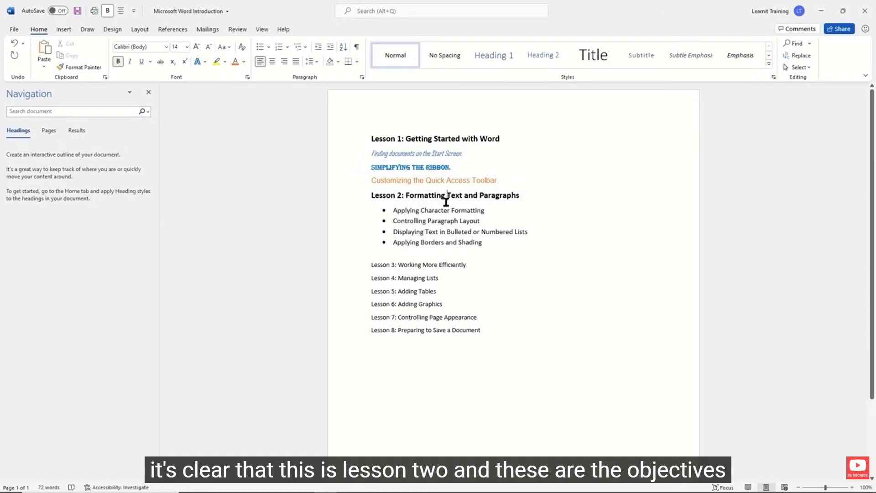
{"action": "left_click", "coordinate": [486, 221]}
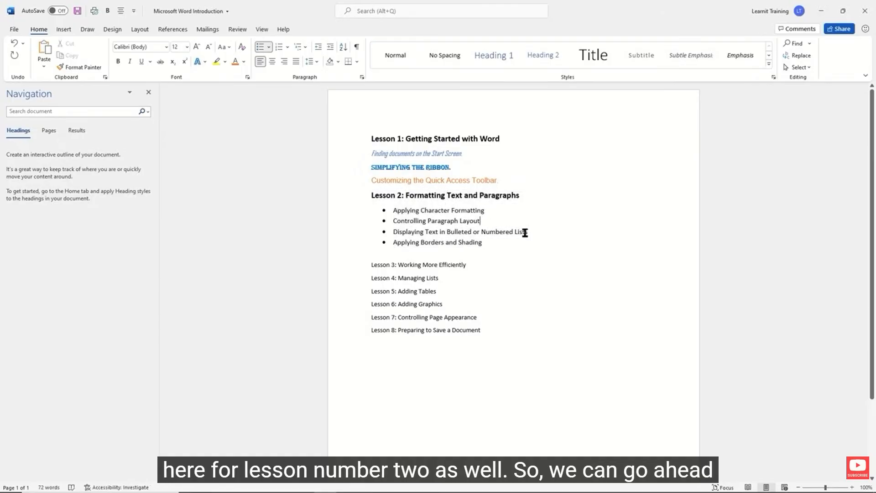
{"action": "left_click", "coordinate": [495, 242]}
- Format the three objectives under Lesson 1 as a numbered list
{"action": "left_click_drag", "start_coordinate": [501, 182], "coordinate": [372, 153]}
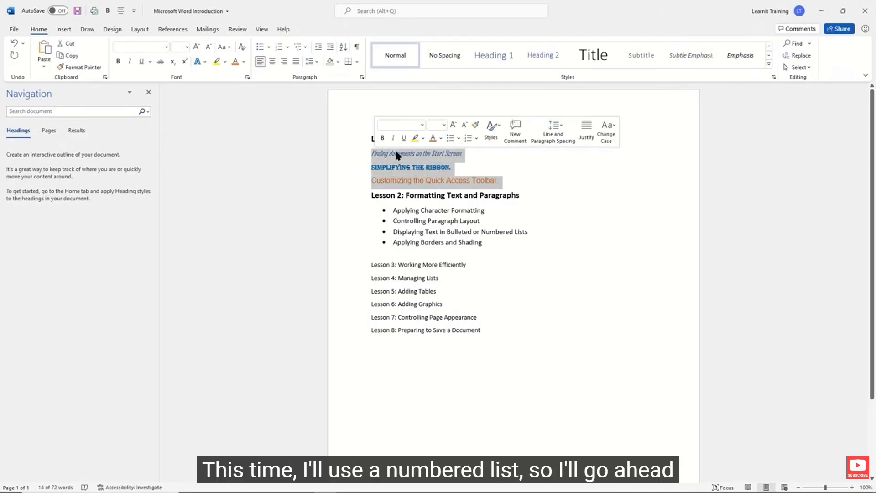
{"action": "left_click", "coordinate": [277, 46]}
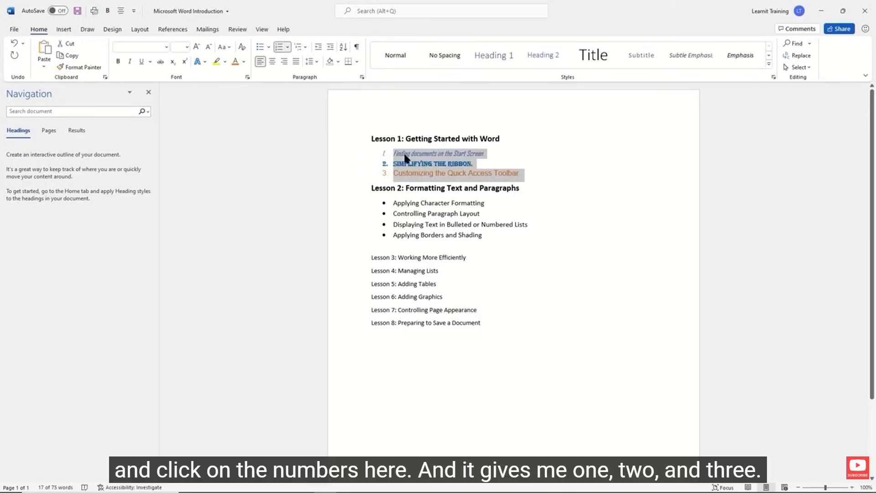
{"action": "left_click", "coordinate": [499, 160]}
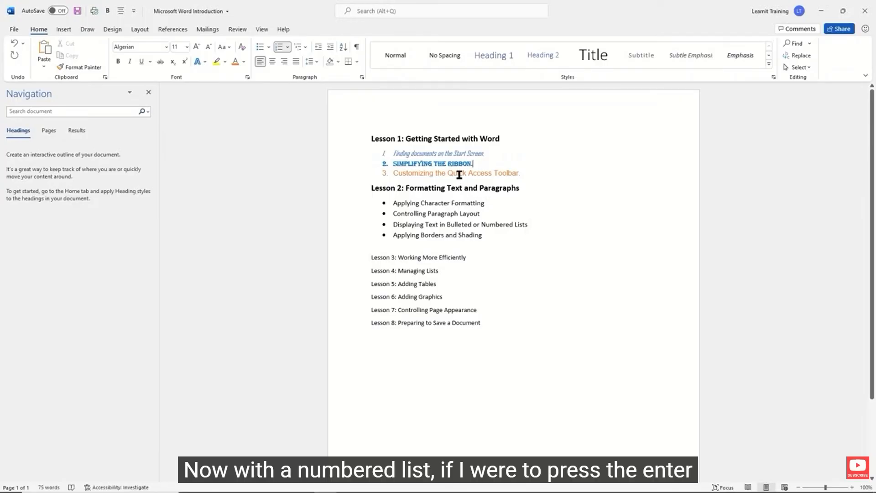
- Add an empty fourth item to the Lesson 1 numbered list, remove it again and retype the third item's closing period
{"action": "left_click", "coordinate": [531, 170]}
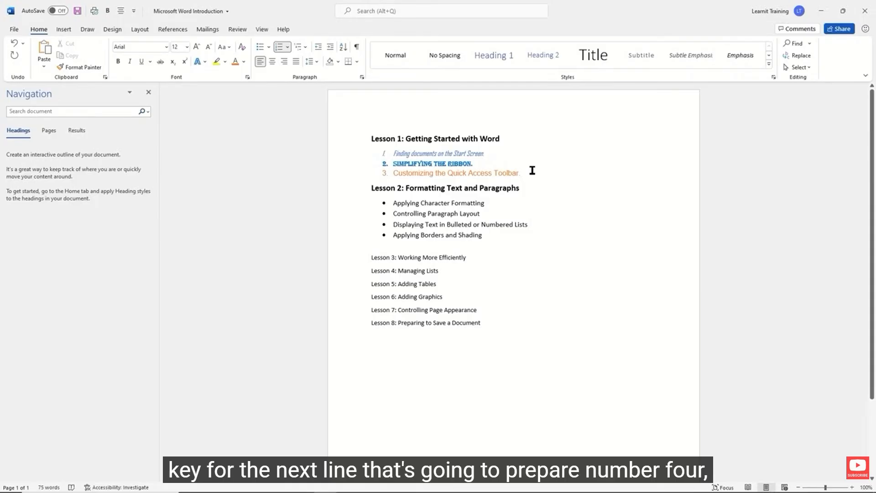
{"action": "key", "text": "Return"}
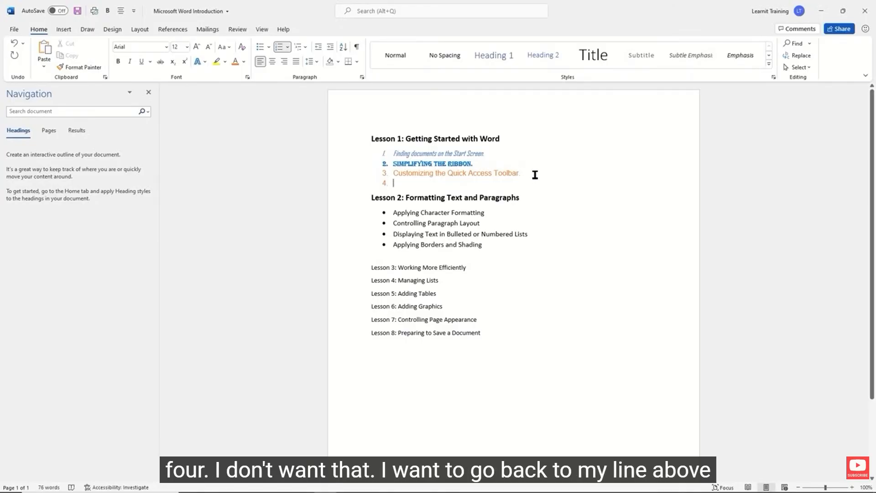
{"action": "left_click", "coordinate": [531, 171]}
{"action": "type", "text": "."}
{"action": "key", "text": "Delete"}
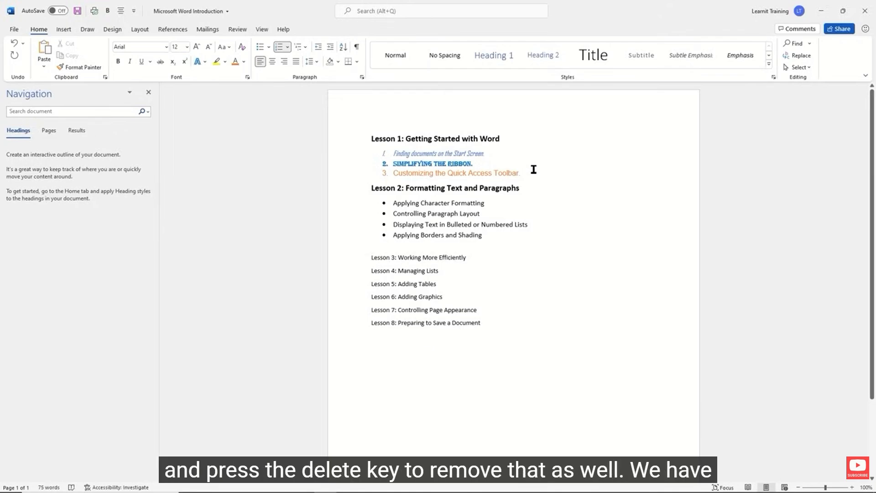
{"action": "key", "text": "BackSpace"}
{"action": "key", "text": "BackSpace"}
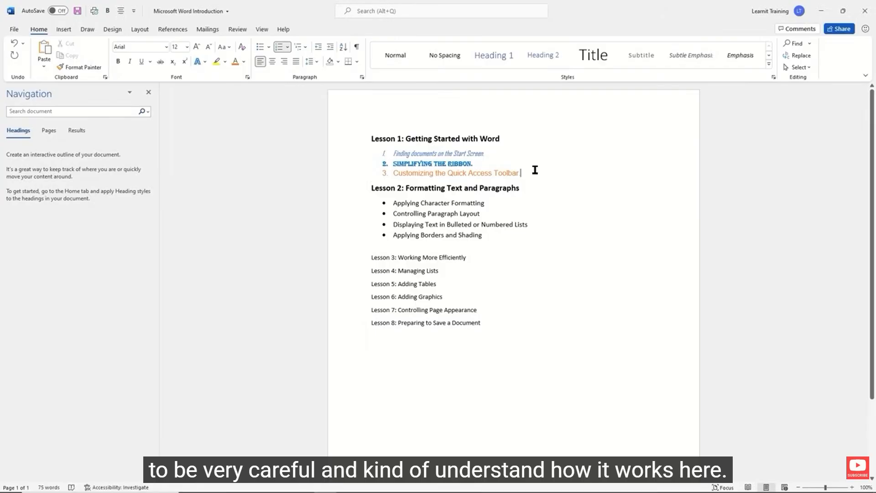
{"action": "type", "text": "."}
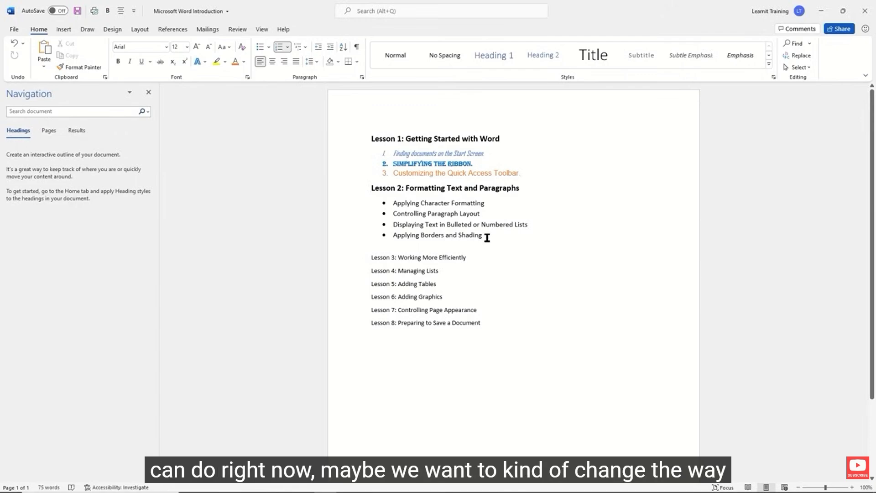
- Change the bullets of the four Lesson 2 objectives to checkmarks
{"action": "left_click_drag", "start_coordinate": [487, 238], "coordinate": [395, 204]}
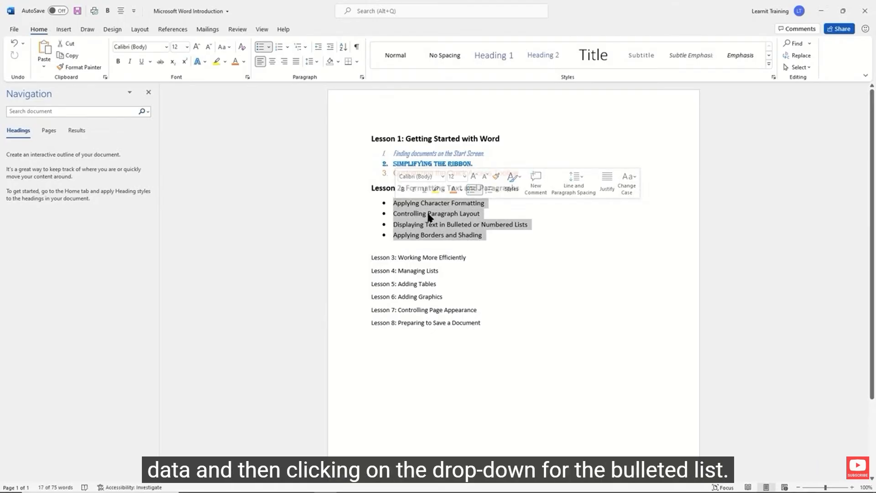
{"action": "left_click", "coordinate": [268, 47]}
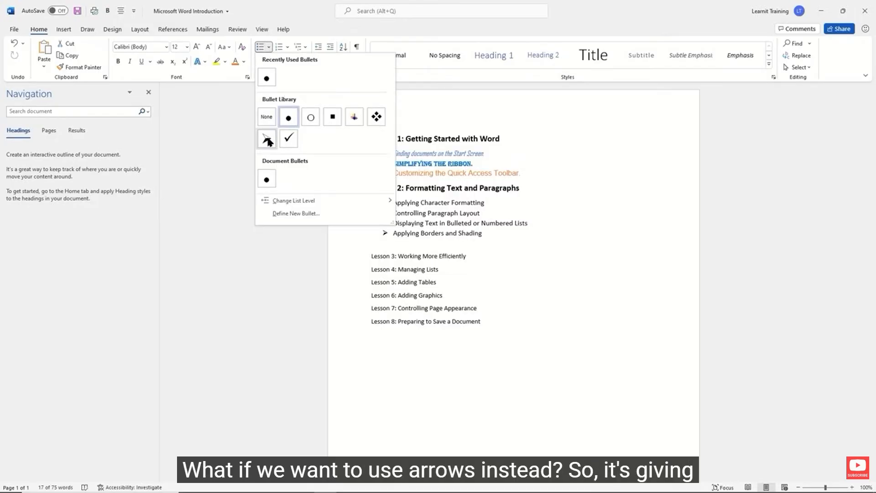
{"action": "left_click", "coordinate": [288, 139]}
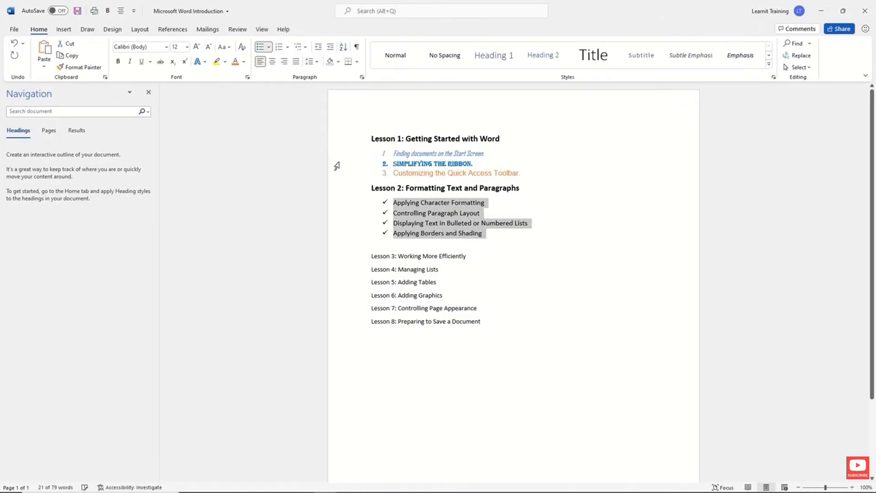
{"action": "left_click", "coordinate": [492, 214]}
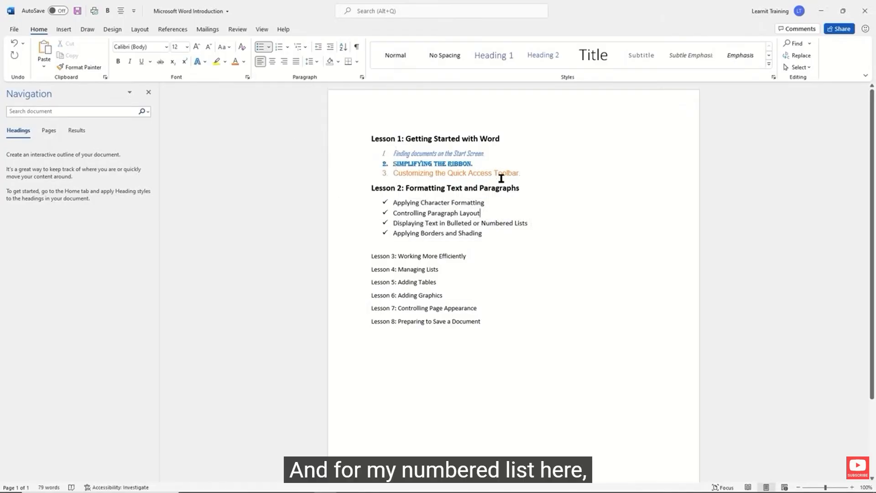
- Change the numbering of the three Lesson 1 objectives to the capital-letter format A., B., C
{"action": "left_click_drag", "start_coordinate": [520, 176], "coordinate": [489, 173]}
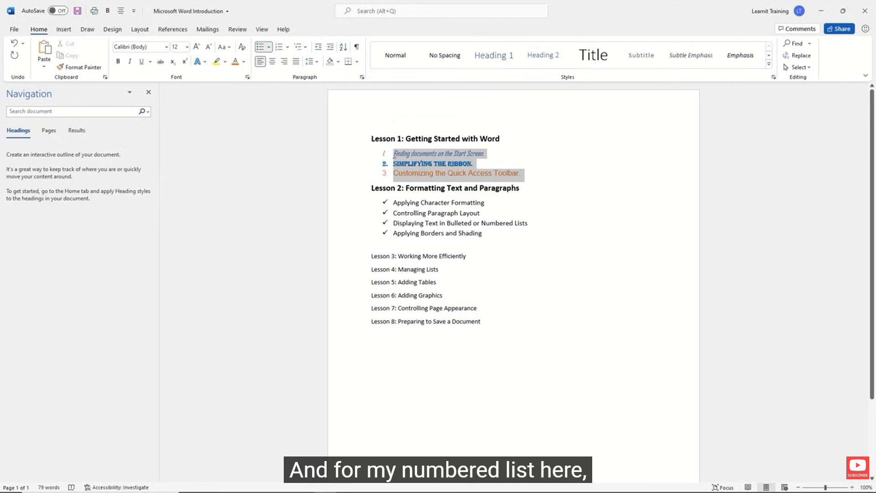
{"action": "left_click", "coordinate": [287, 46]}
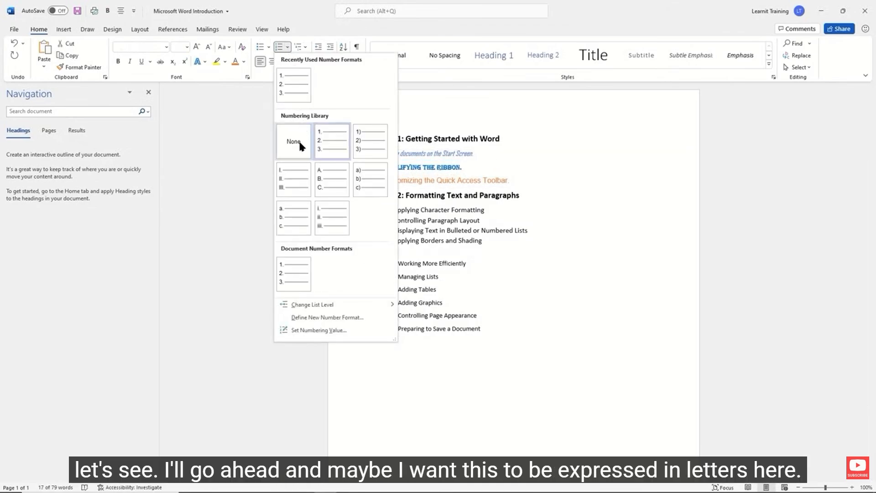
{"action": "left_click", "coordinate": [329, 173]}
{"action": "left_click", "coordinate": [412, 155]}
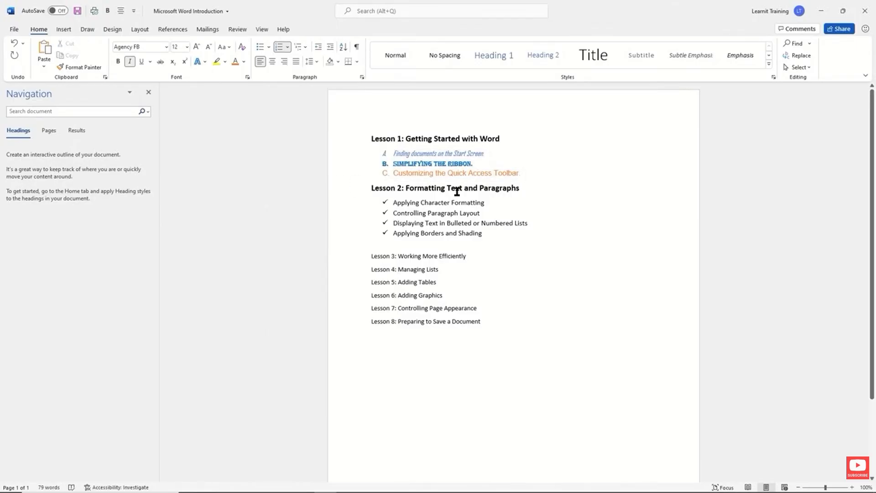
- Demote the "Controlling Paragraph Layout" bullet by one list level and promote it back again
{"action": "left_click", "coordinate": [394, 211]}
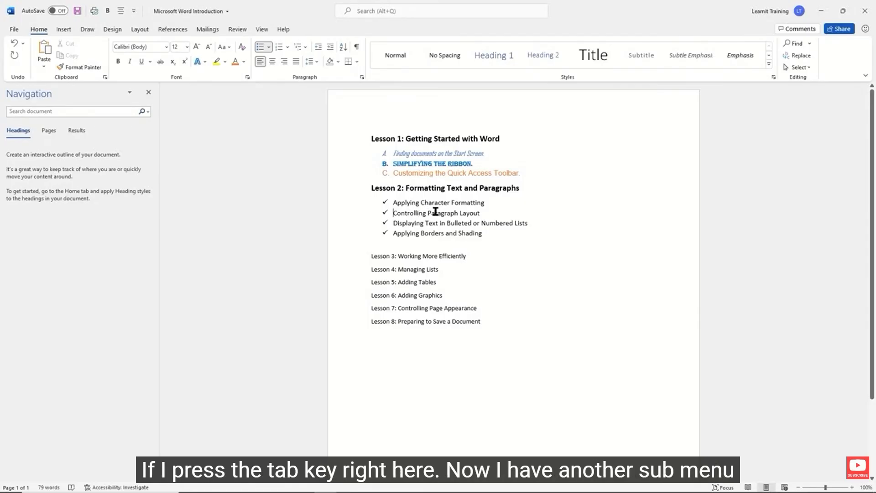
{"action": "key", "text": "Tab"}
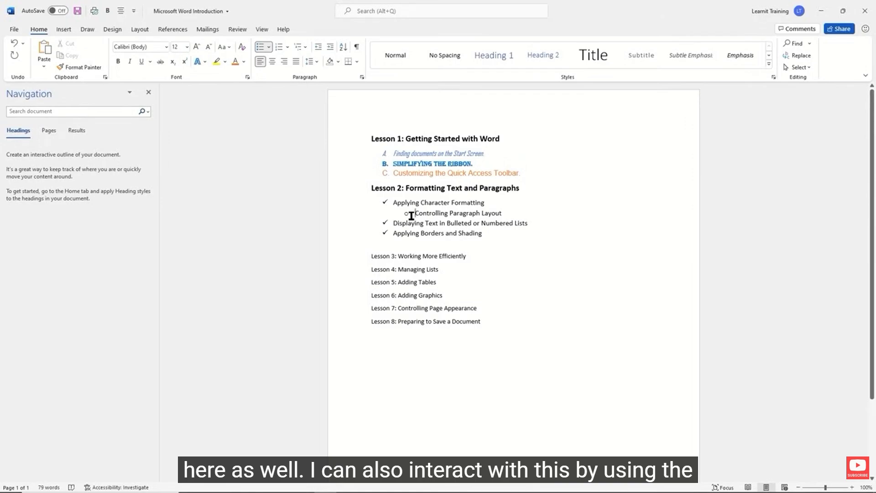
{"action": "left_click", "coordinate": [317, 47]}
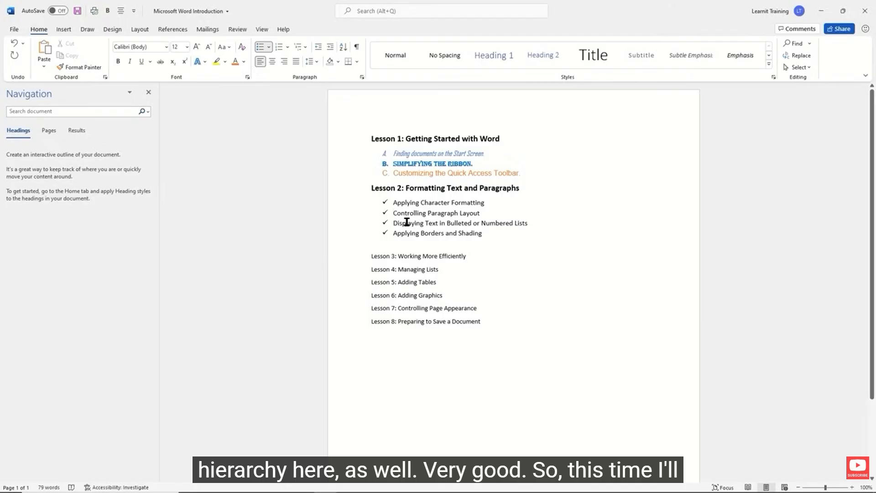
- Add a new line after "Applying Borders and Shading", remove its bullet and decrease its indent to the page margin
{"action": "left_click", "coordinate": [489, 233]}
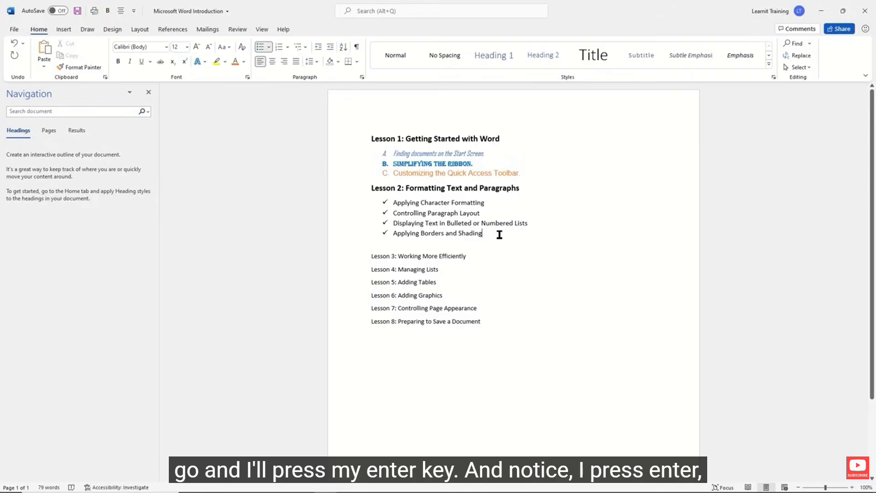
{"action": "key", "text": "Return"}
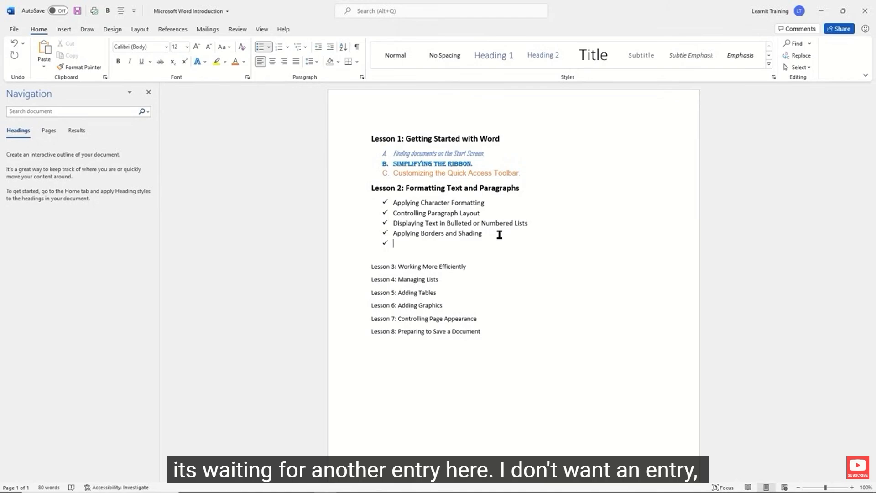
{"action": "left_click", "coordinate": [258, 49]}
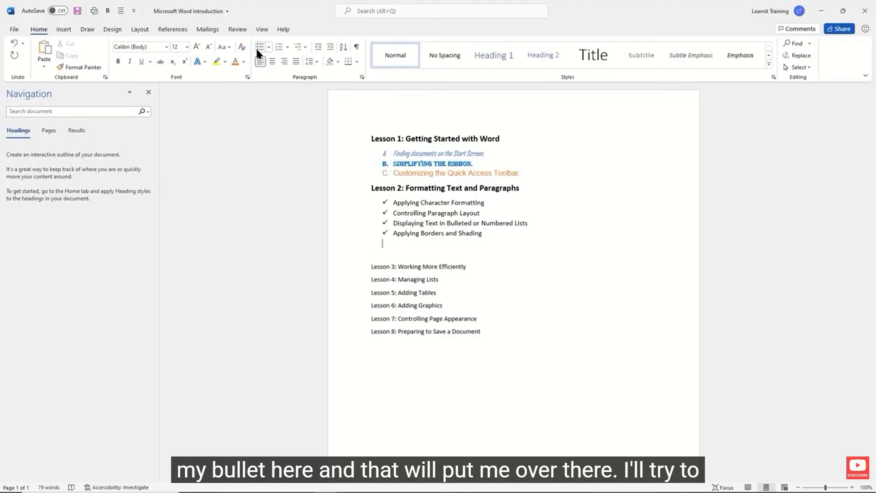
{"action": "left_click", "coordinate": [318, 47]}
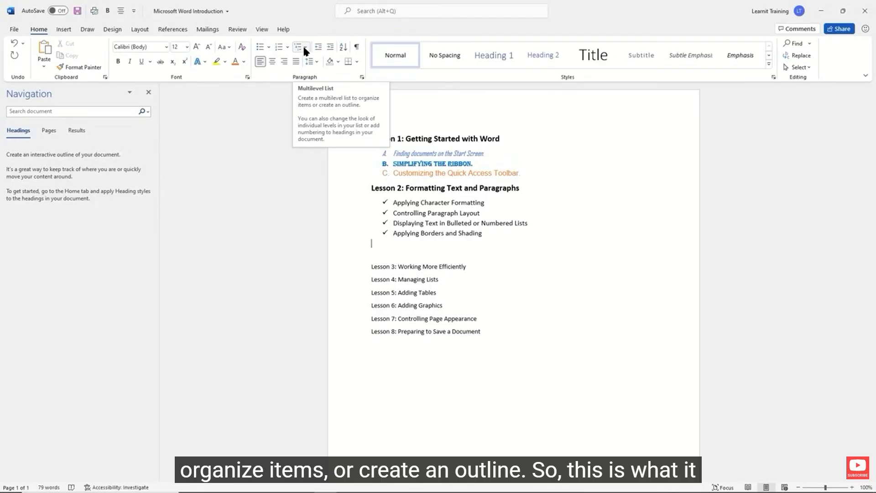
- Apply the A., a., i. multilevel list format to the blank line below "Applying Borders and Shading" and enter "Shopping List" as its first item
{"action": "left_click", "coordinate": [305, 45]}
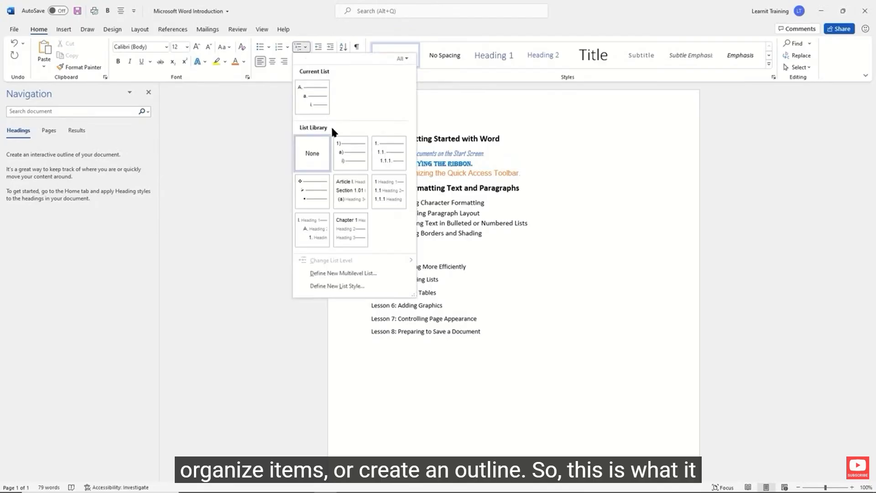
{"action": "mouse_move", "coordinate": [339, 146]}
{"action": "mouse_move", "coordinate": [352, 184]}
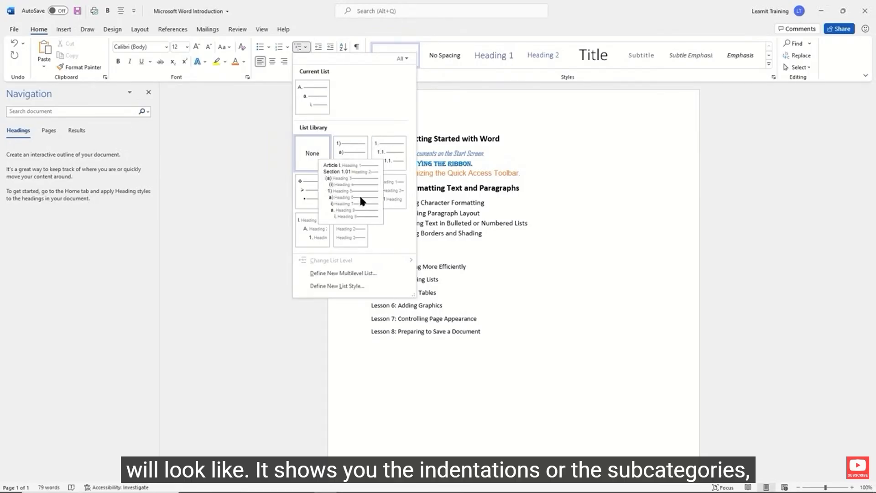
{"action": "mouse_move", "coordinate": [322, 106]}
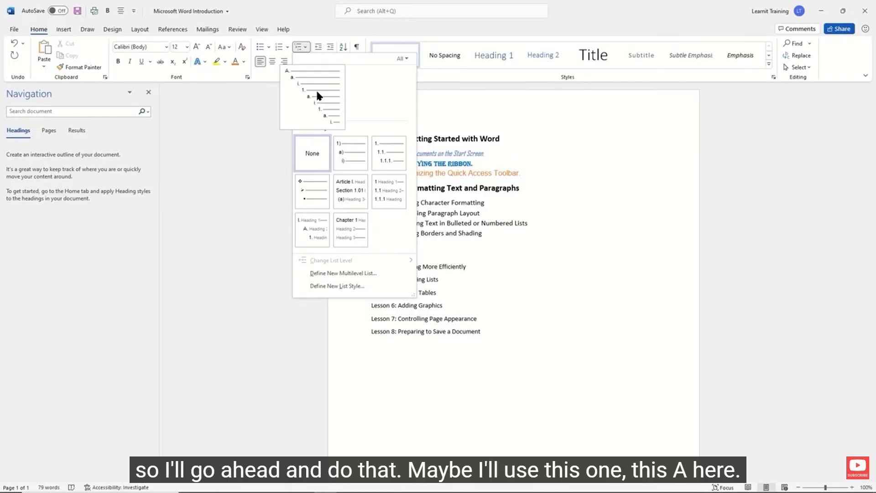
{"action": "left_click", "coordinate": [315, 93]}
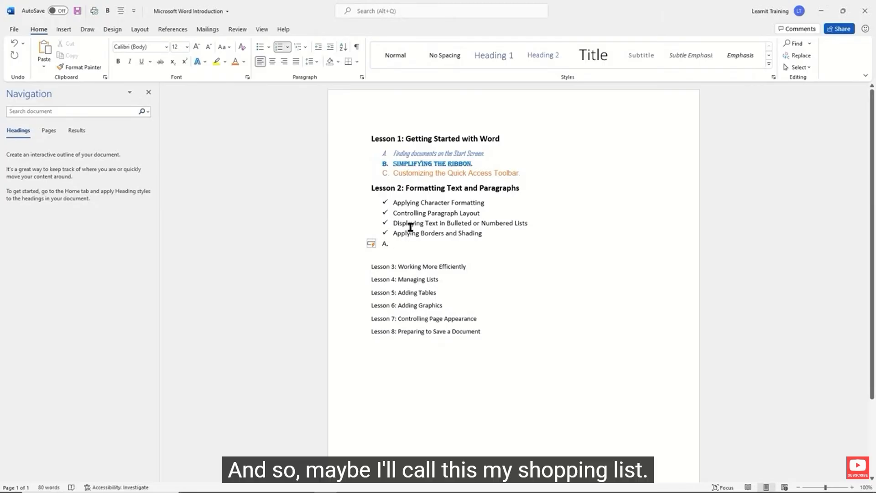
{"action": "type", "text": "S"}
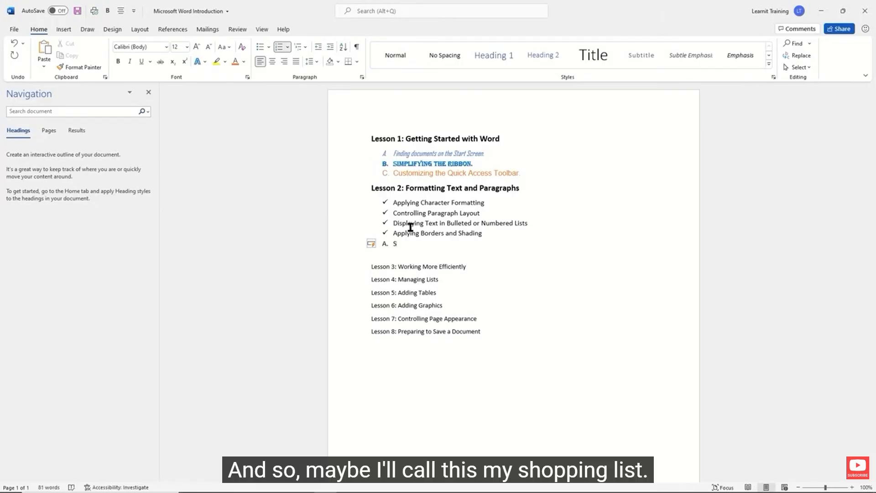
{"action": "type", "text": "hopping List"}
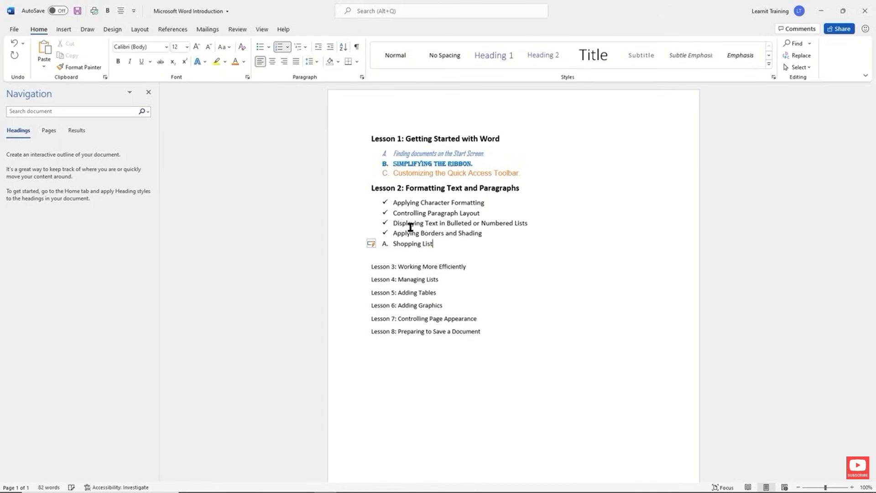
- Add the second-level items "Breakfast:" and "Dinner:" under "Shopping List"
{"action": "key", "text": "Return"}
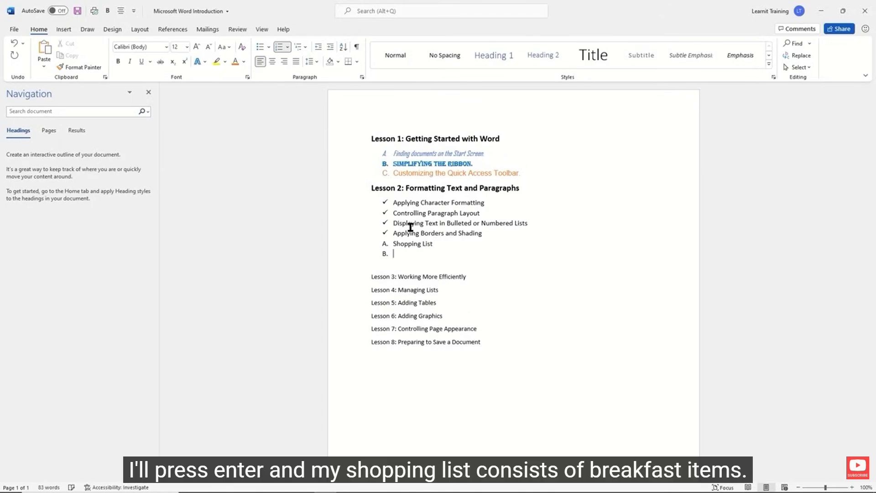
{"action": "key", "text": "Tab"}
{"action": "type", "text": "Breakfast"}
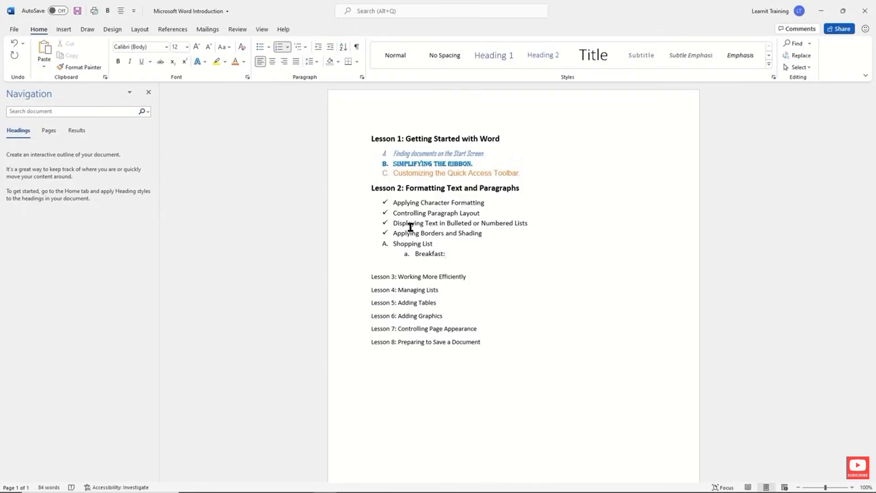
{"action": "type", "text": ":"}
{"action": "key", "text": "Return"}
{"action": "type", "text": "Dinne"}
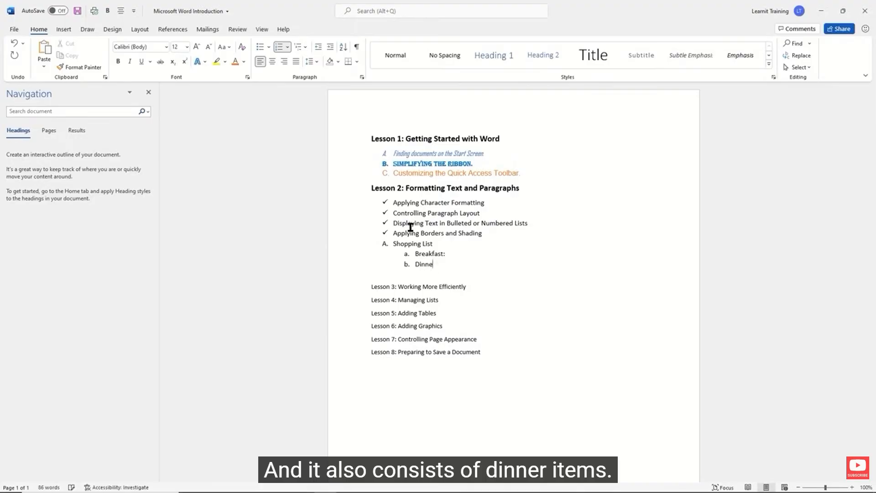
{"action": "type", "text": "r:"}
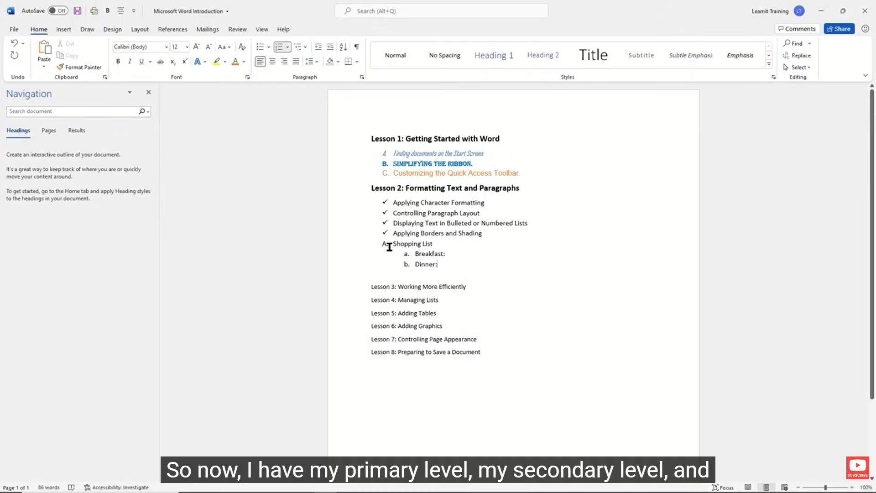
- Add the third-level items "Eggs" and "Milk" under "Breakfast:"
{"action": "left_click", "coordinate": [456, 253]}
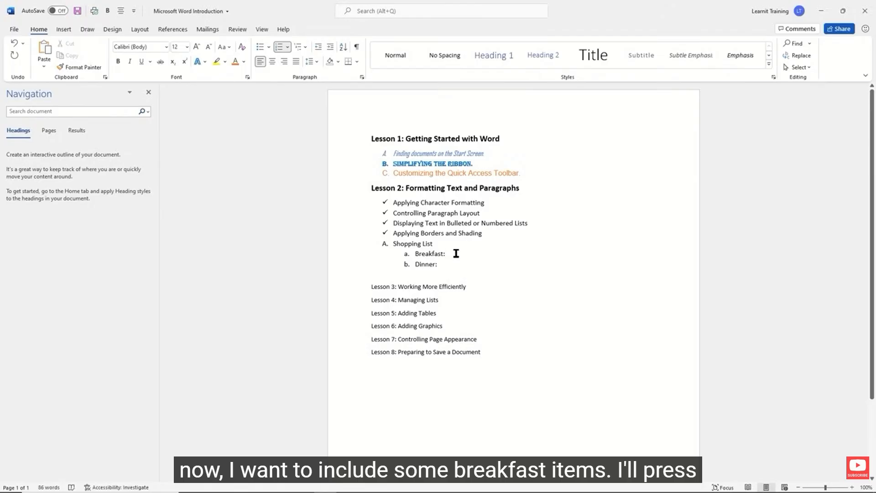
{"action": "key", "text": "Return"}
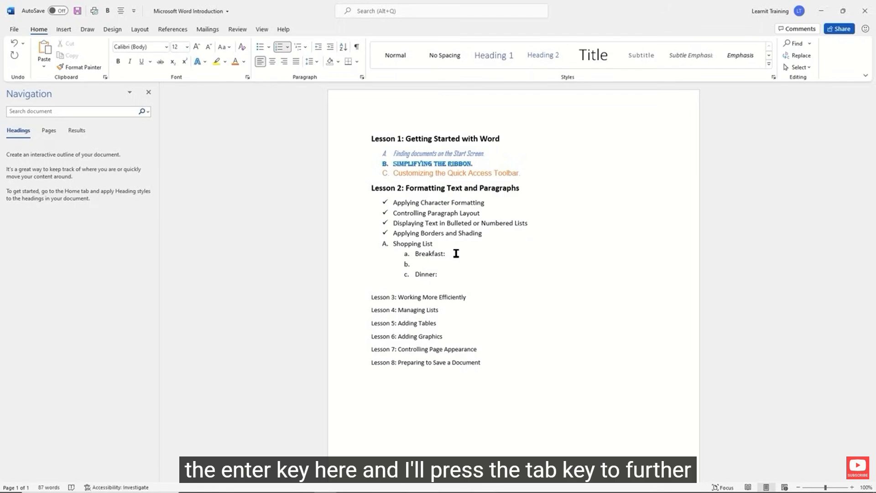
{"action": "key", "text": "Tab"}
{"action": "type", "text": "Eggs"}
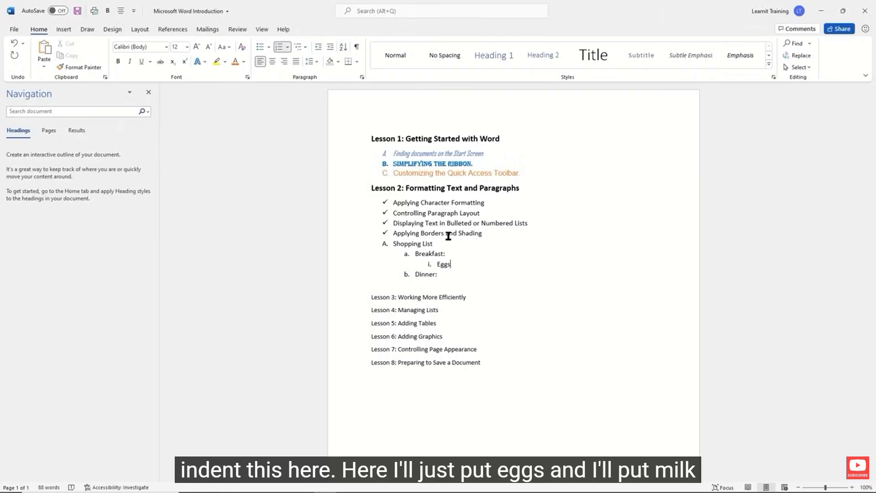
{"action": "key", "text": "Return"}
{"action": "type", "text": "Milk"}
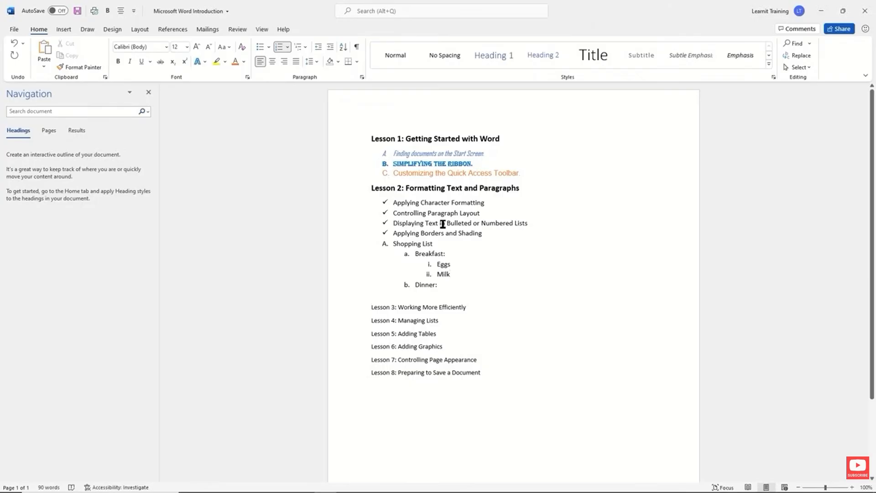
- Add the third-level items "Salmon" and "Wine" under "Dinner:"
{"action": "left_click", "coordinate": [456, 280]}
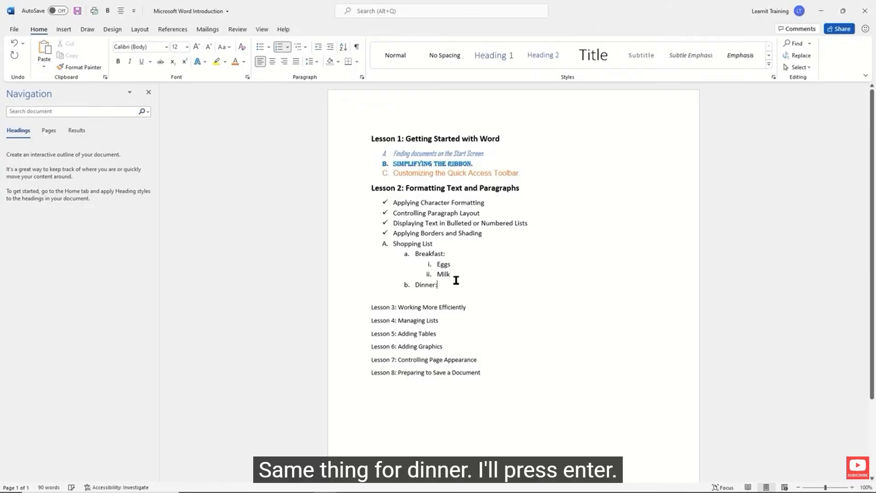
{"action": "key", "text": "Return"}
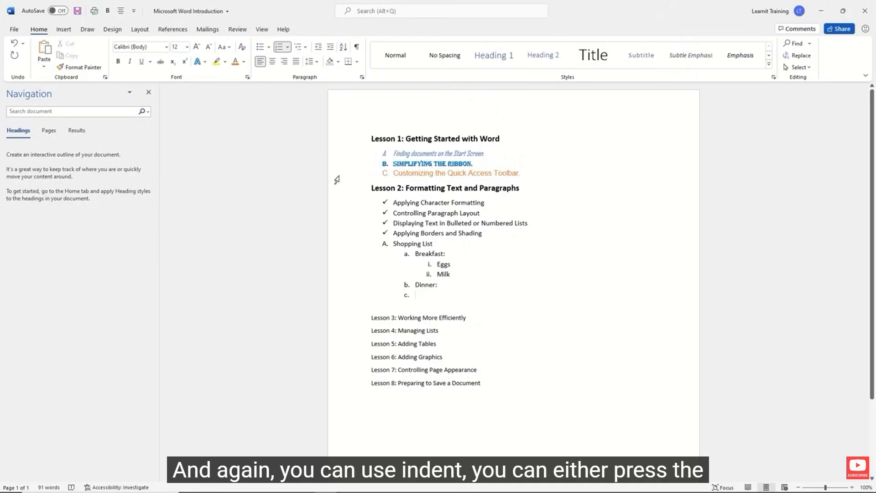
{"action": "left_click", "coordinate": [329, 48]}
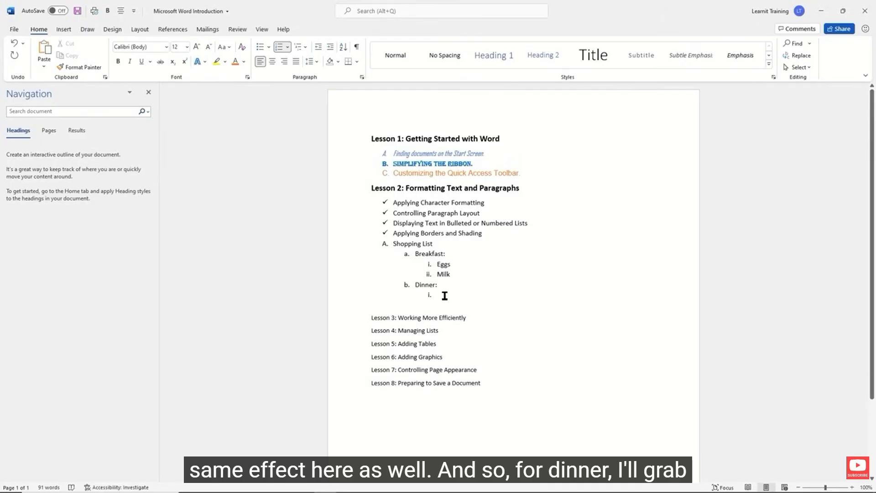
{"action": "type", "text": "S"}
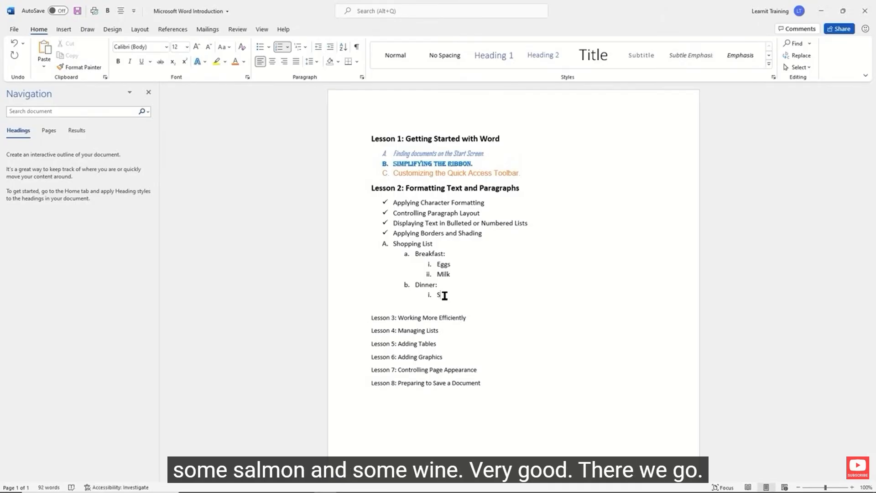
{"action": "type", "text": "almon"}
{"action": "key", "text": "Return"}
{"action": "type", "text": "Wine"}
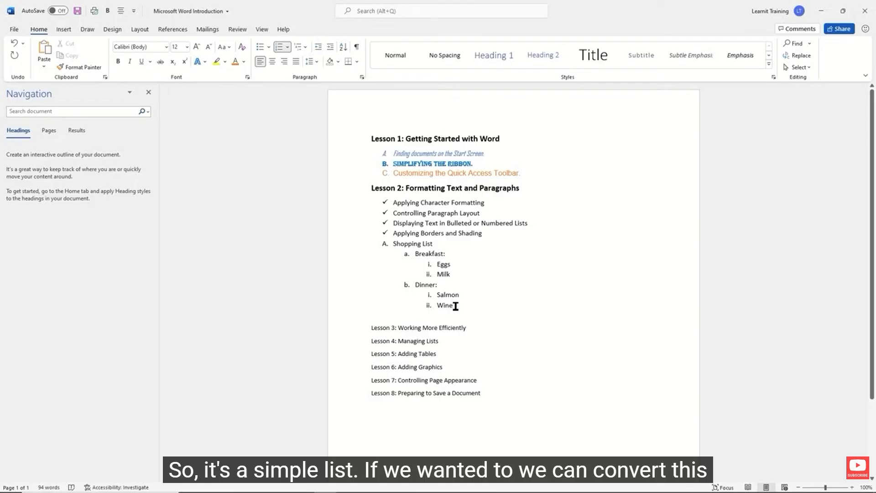
- Select the whole shopping list and look through the multilevel, bullet and number formats without applying any
{"action": "left_click_drag", "start_coordinate": [456, 306], "coordinate": [391, 249]}
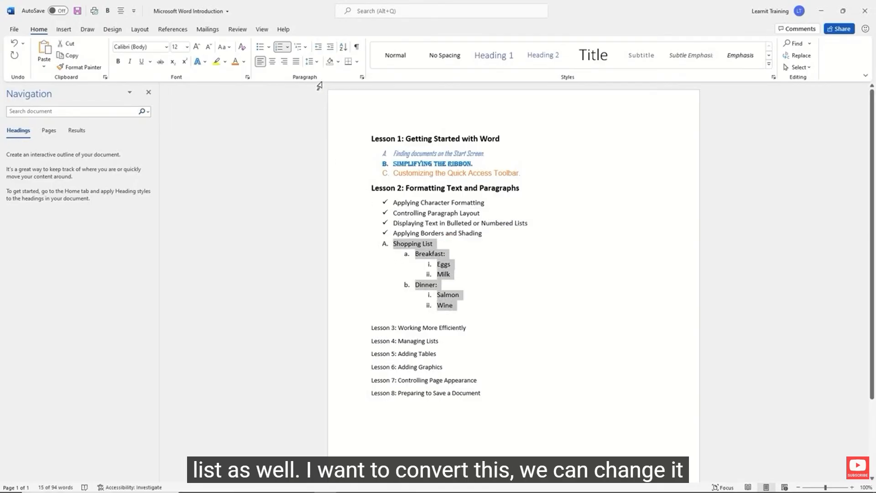
{"action": "left_click", "coordinate": [305, 46]}
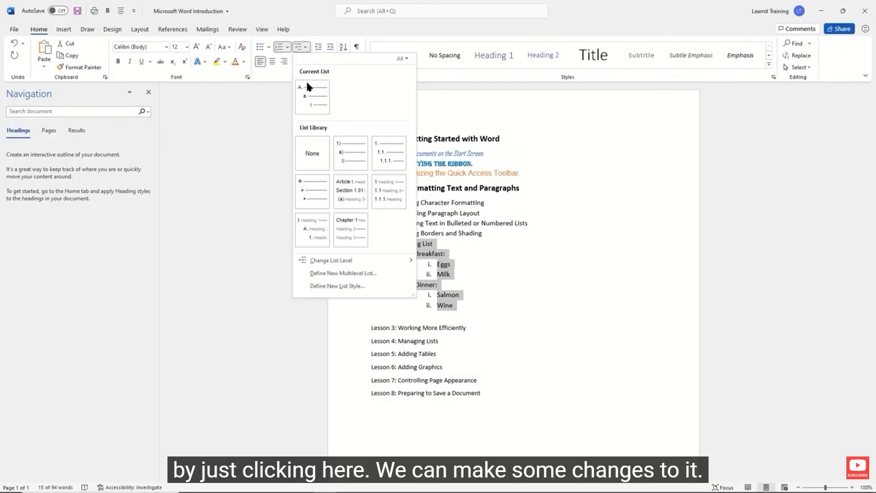
{"action": "left_click", "coordinate": [268, 46]}
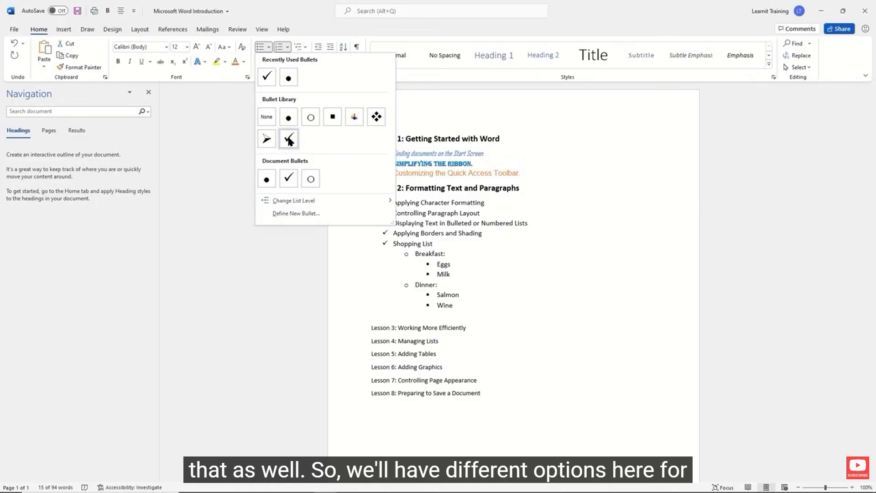
{"action": "left_click", "coordinate": [287, 46]}
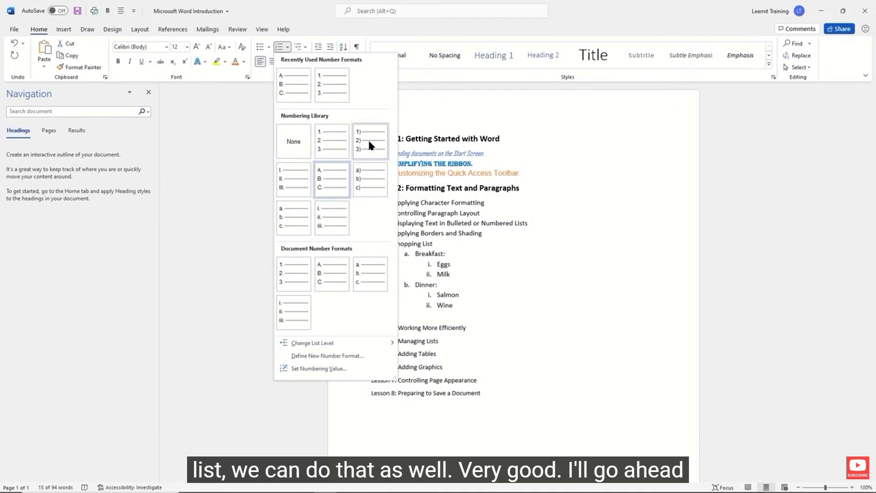
{"action": "key", "text": "Escape"}
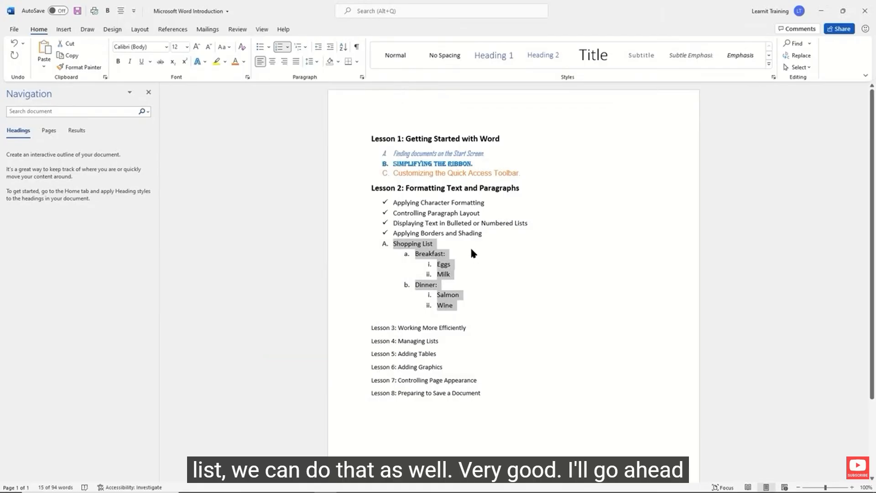
{"action": "left_click", "coordinate": [450, 241]}
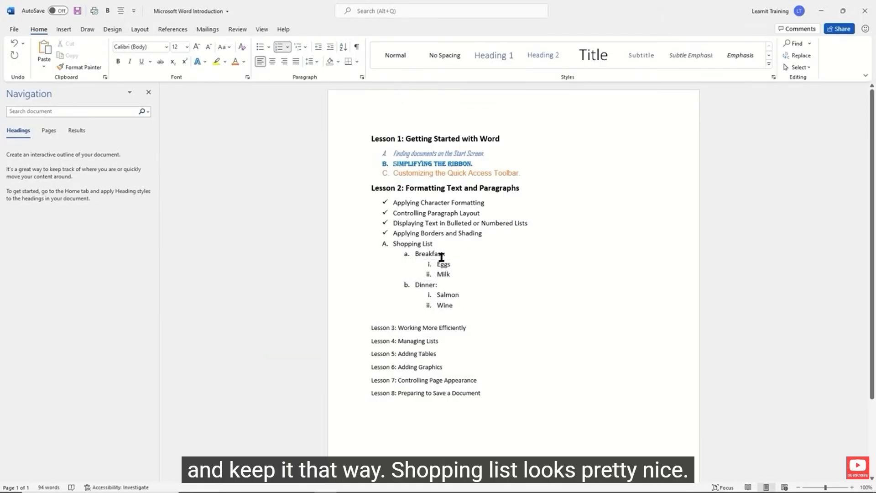